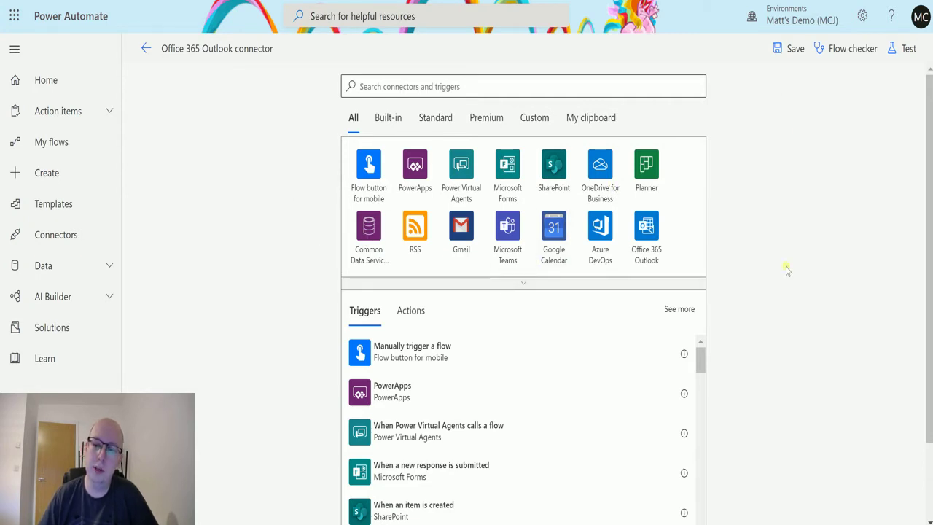
Use Office 365 Outlook's 'When an event is added, updated or deleted (V3)' trigger, watching Calendar.
{"action": "left_click", "coordinate": [648, 232]}
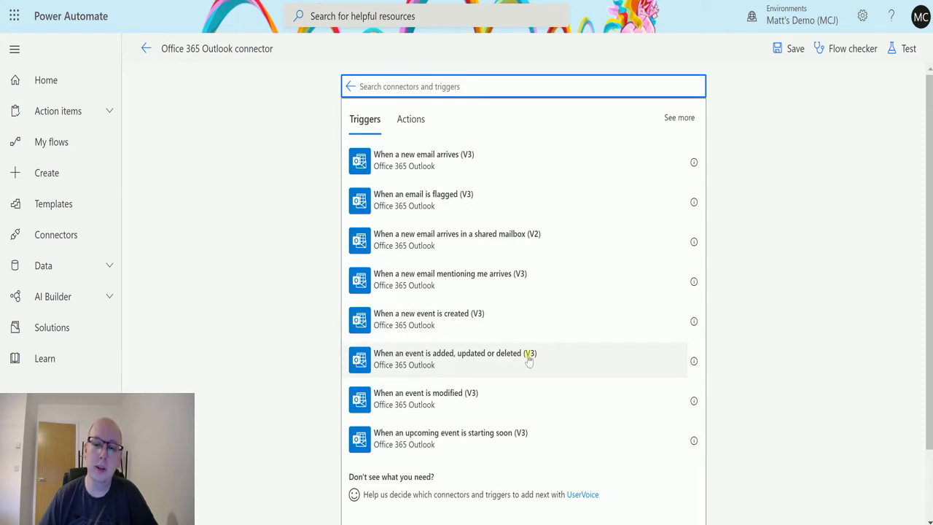
{"action": "left_click", "coordinate": [484, 364]}
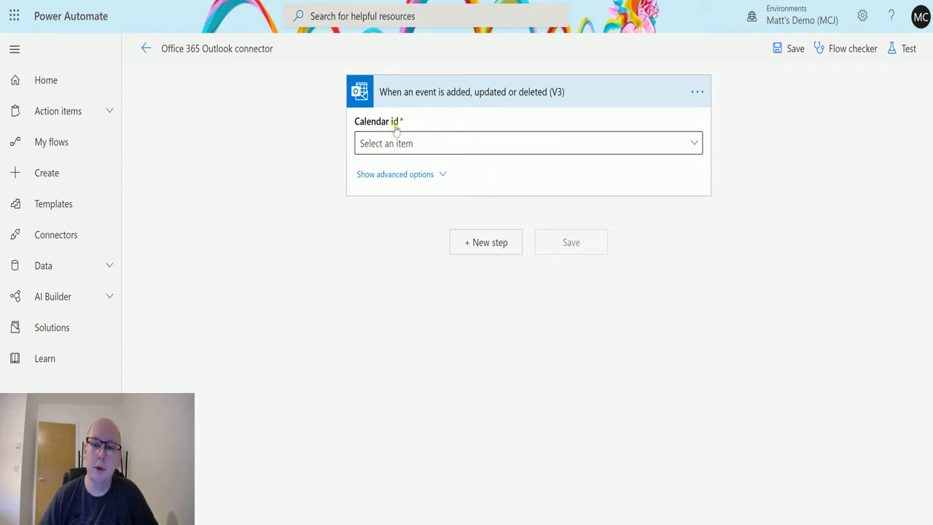
{"action": "left_click", "coordinate": [697, 142]}
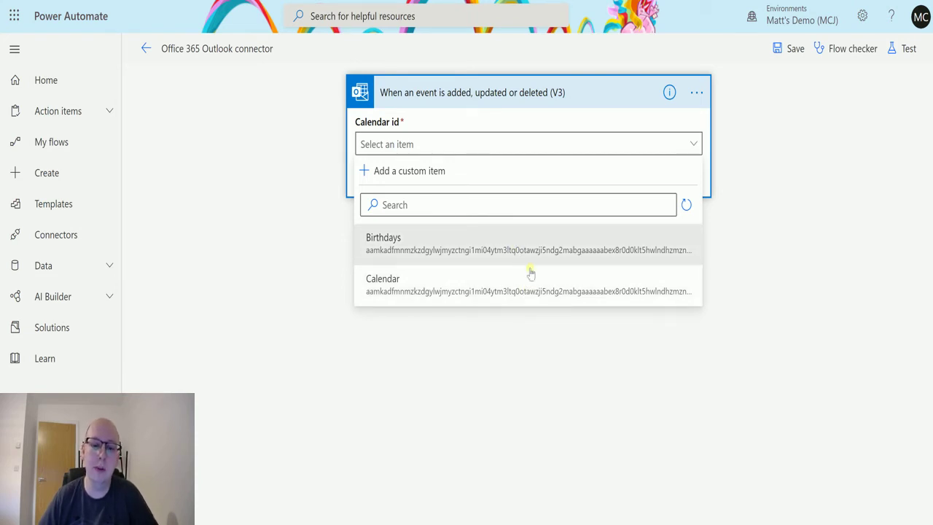
{"action": "left_click", "coordinate": [545, 287]}
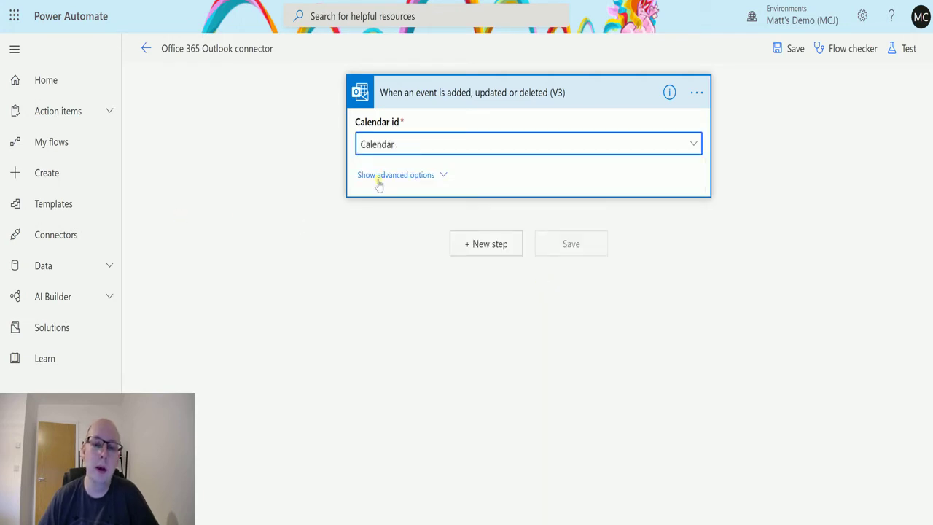
{"action": "left_click", "coordinate": [421, 176]}
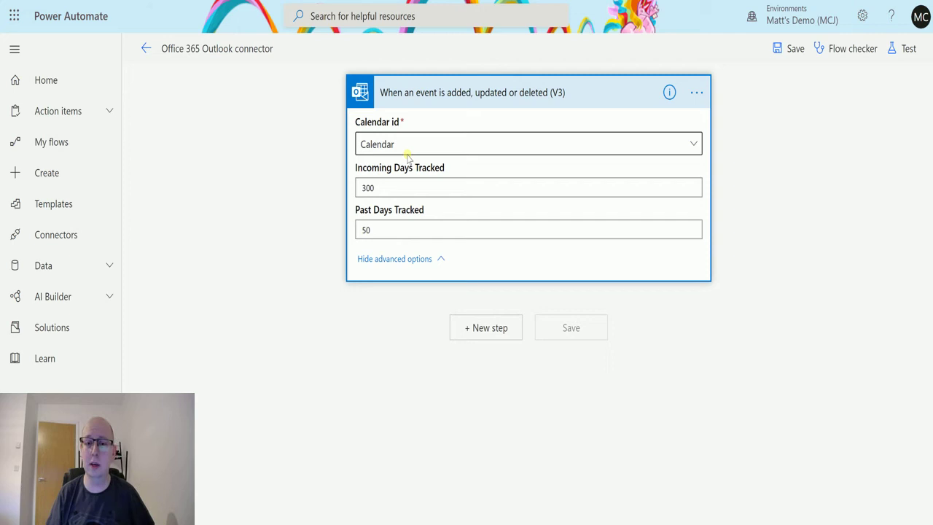
Add a Compose action after the trigger whose input is the event Subject.
{"action": "left_click", "coordinate": [495, 333]}
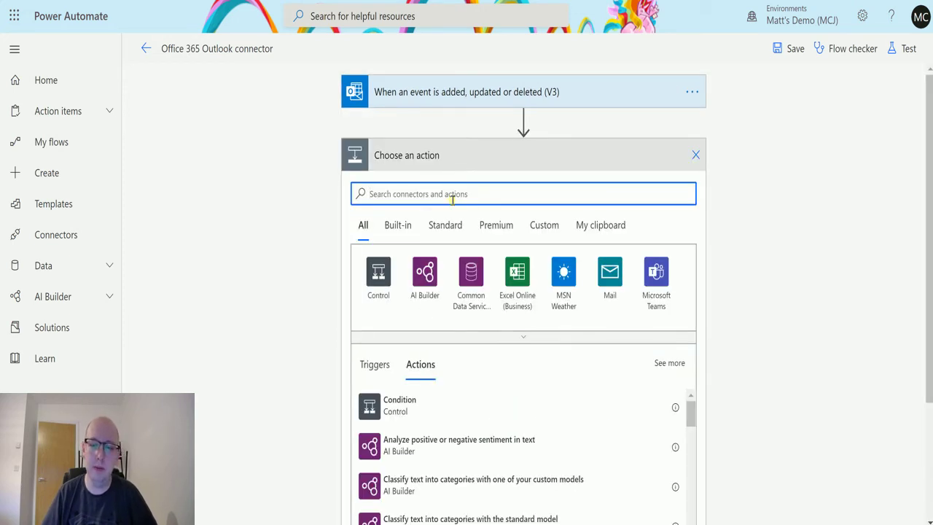
{"action": "type", "text": "compose"}
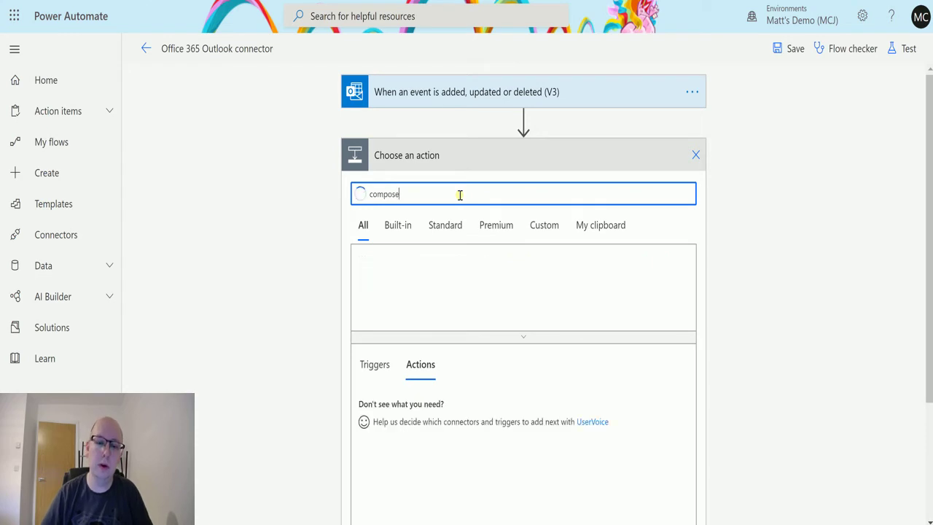
{"action": "left_click", "coordinate": [408, 404]}
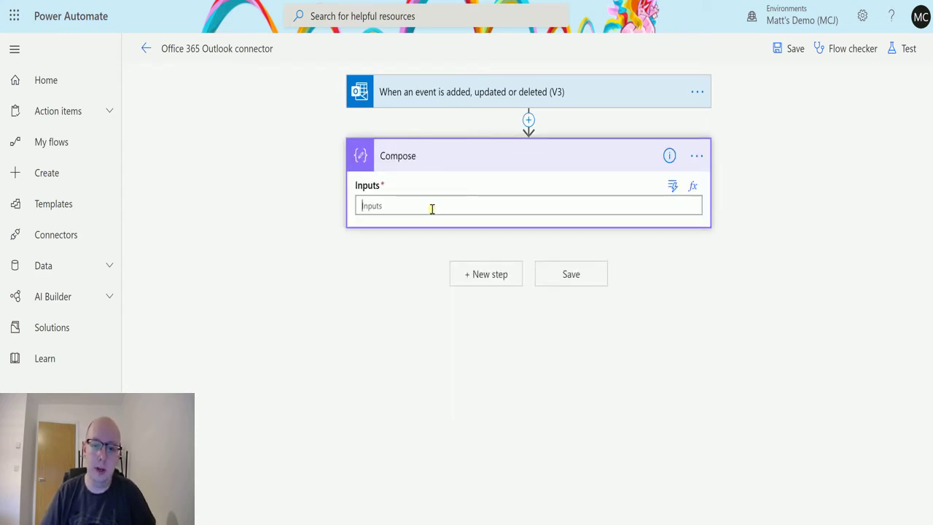
{"action": "left_click", "coordinate": [411, 207]}
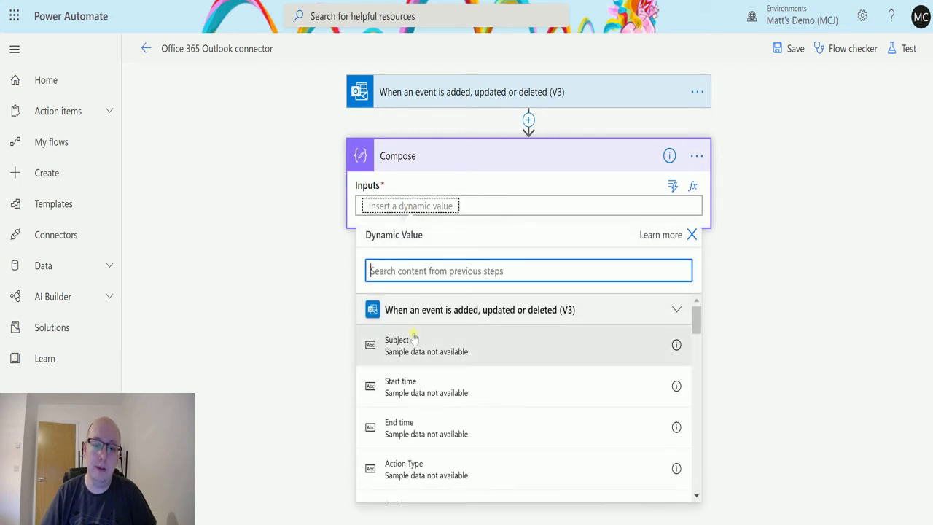
{"action": "left_click", "coordinate": [417, 281]}
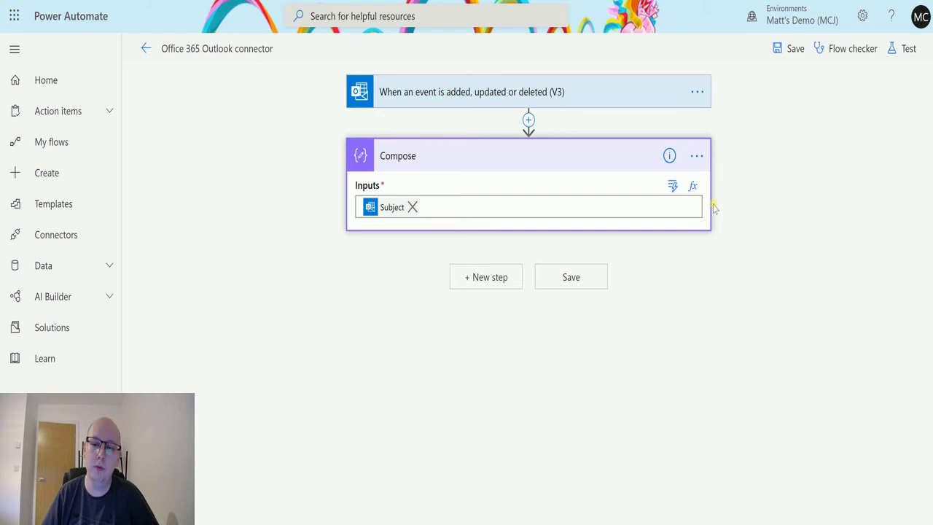
{"action": "left_click", "coordinate": [906, 49]}
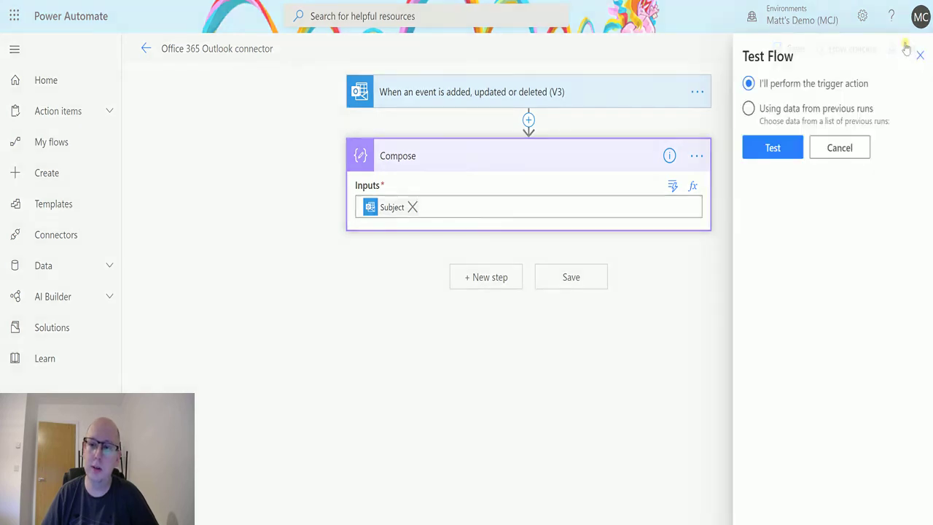
{"action": "left_click", "coordinate": [777, 148]}
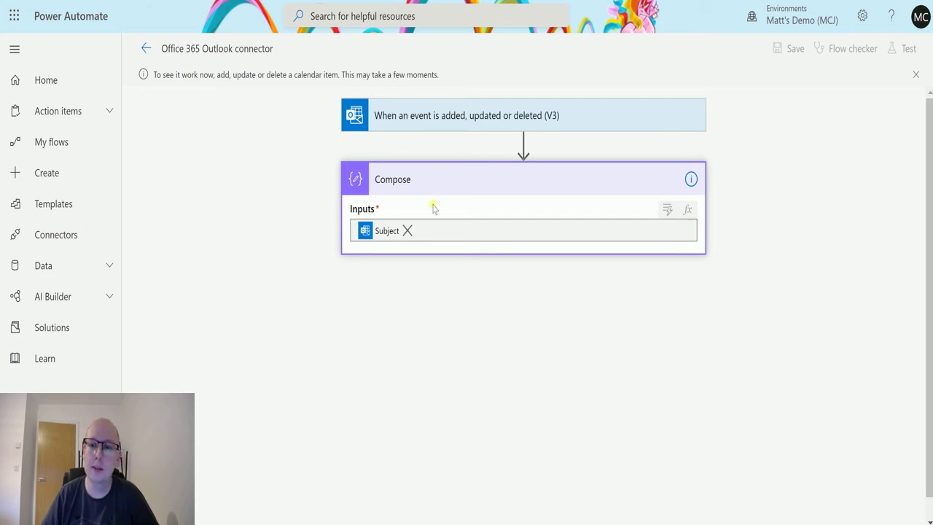
{"action": "key", "text": "ctrl+Tab"}
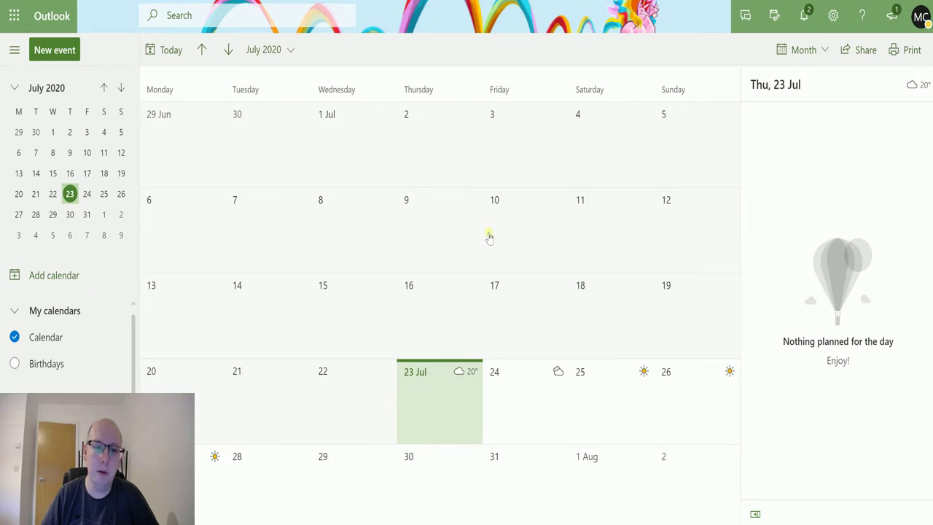
Create a 'Supercool event bro' event on 23 July 2020, 20:00–20:30.
{"action": "left_click", "coordinate": [446, 392]}
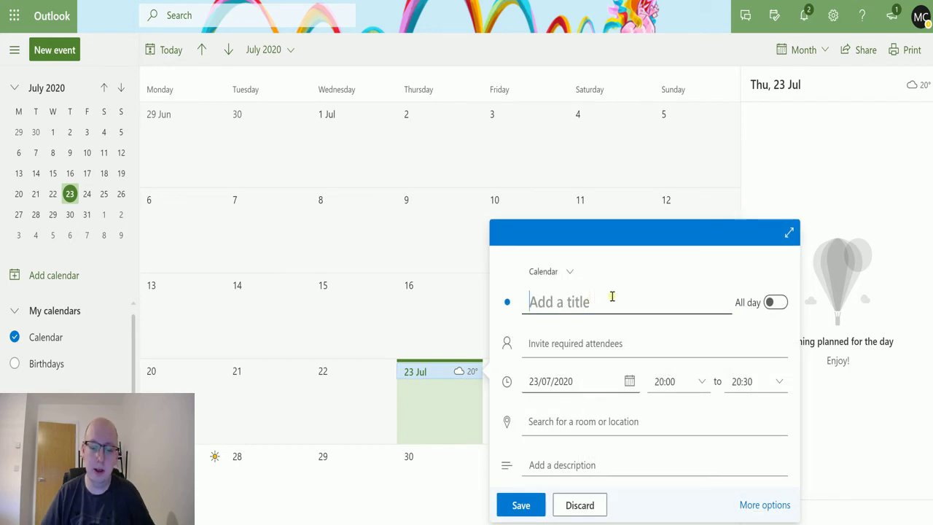
{"action": "type", "text": "Superc"}
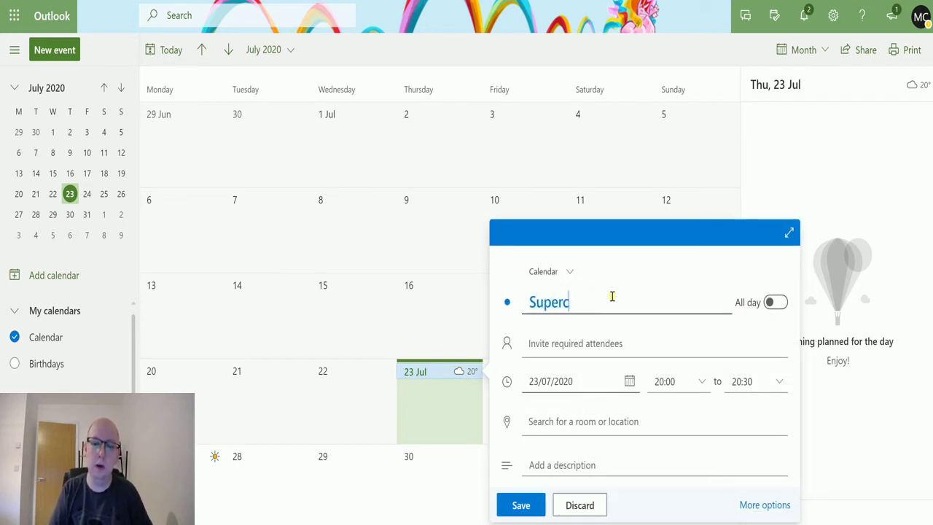
{"action": "type", "text": "ool event bro"}
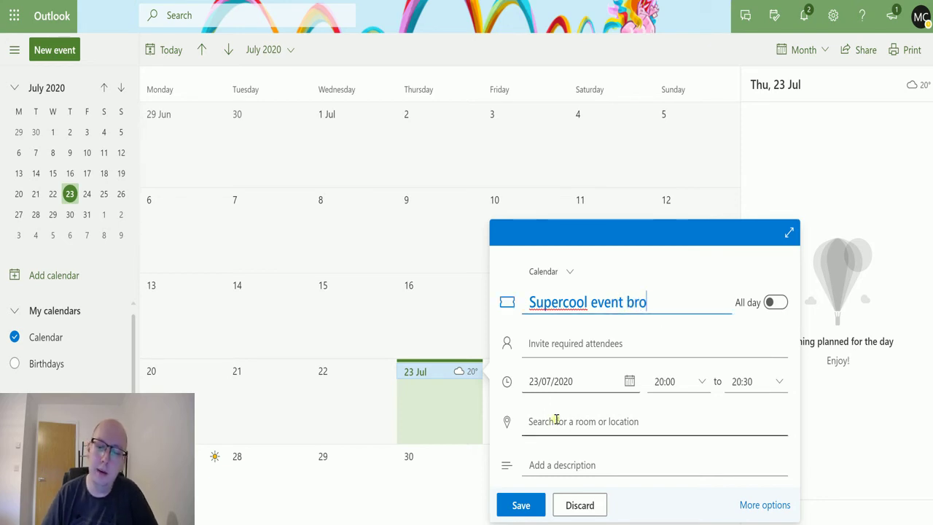
{"action": "left_click", "coordinate": [519, 504]}
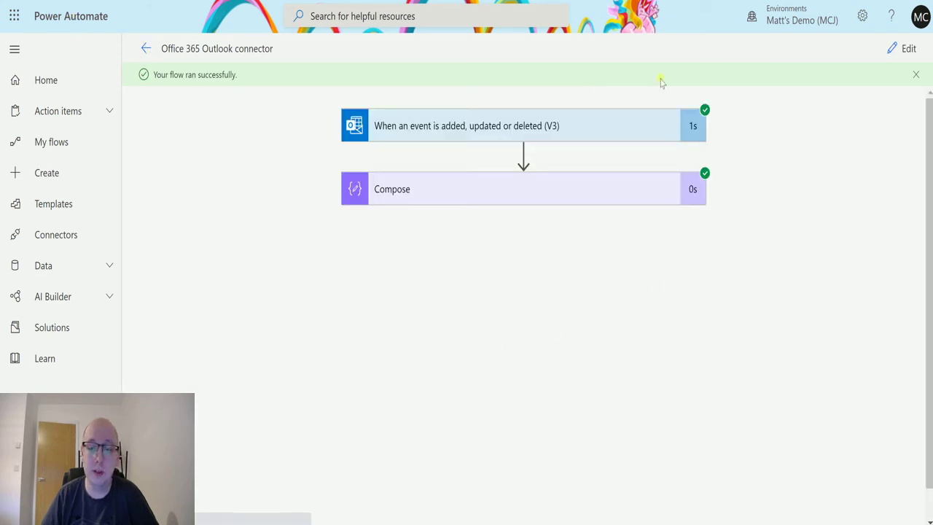
Review the run's Compose output, start a new test, and open the Supercool event bro details.
{"action": "left_click", "coordinate": [562, 197]}
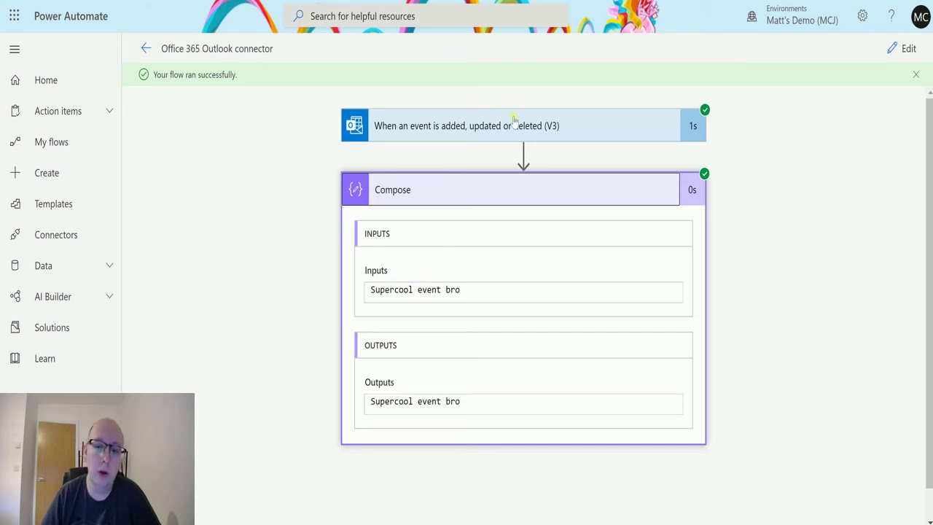
{"action": "left_click", "coordinate": [908, 47]}
{"action": "left_click", "coordinate": [909, 48]}
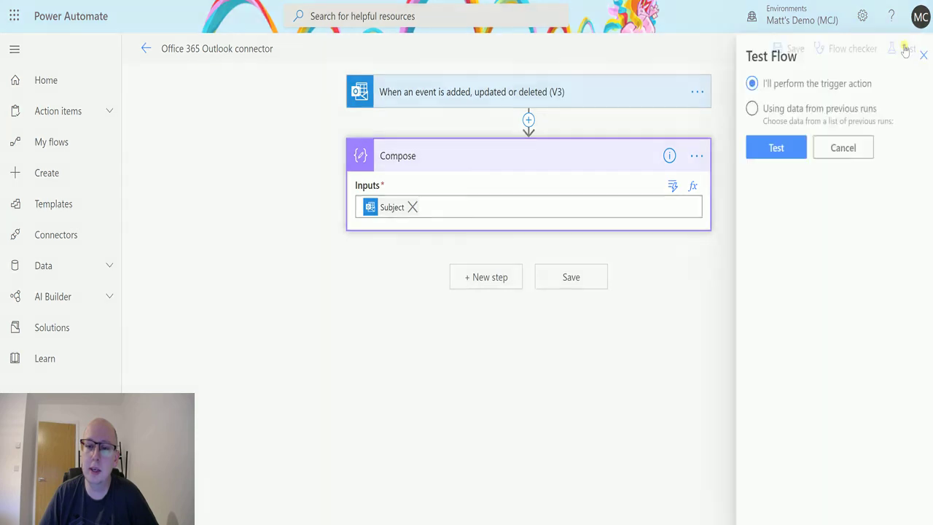
{"action": "left_click", "coordinate": [778, 147]}
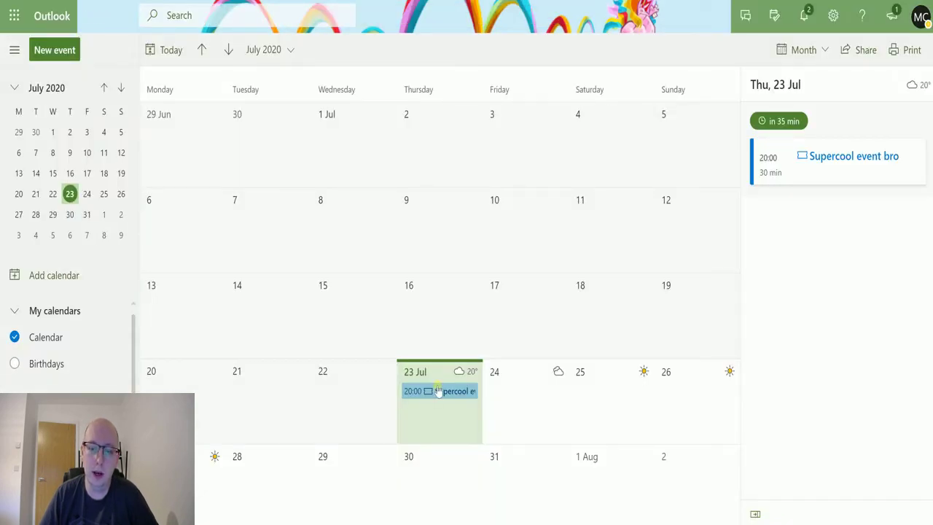
{"action": "left_click", "coordinate": [440, 391]}
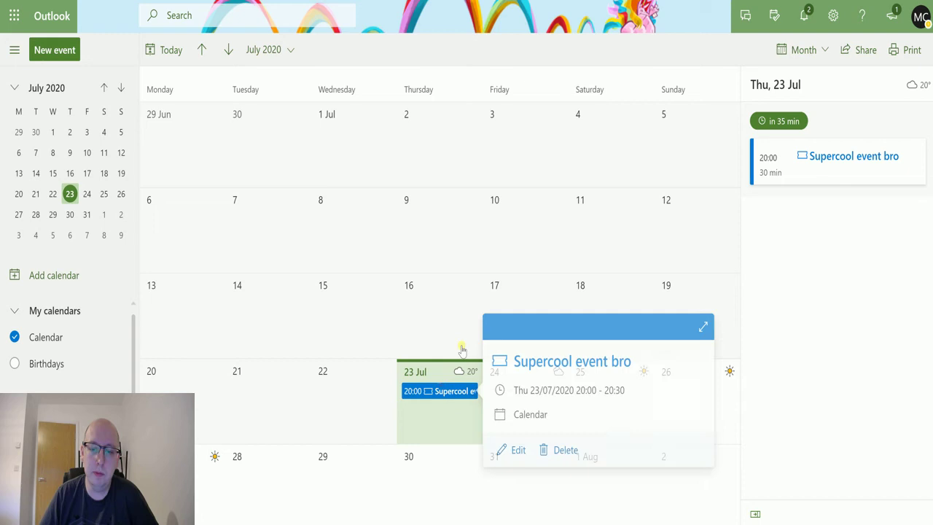
Remove 'bro' so the 23 July event is titled 'Supercool event', save it, and return to the flow.
{"action": "left_click", "coordinate": [514, 448]}
{"action": "double_click", "coordinate": [631, 288]}
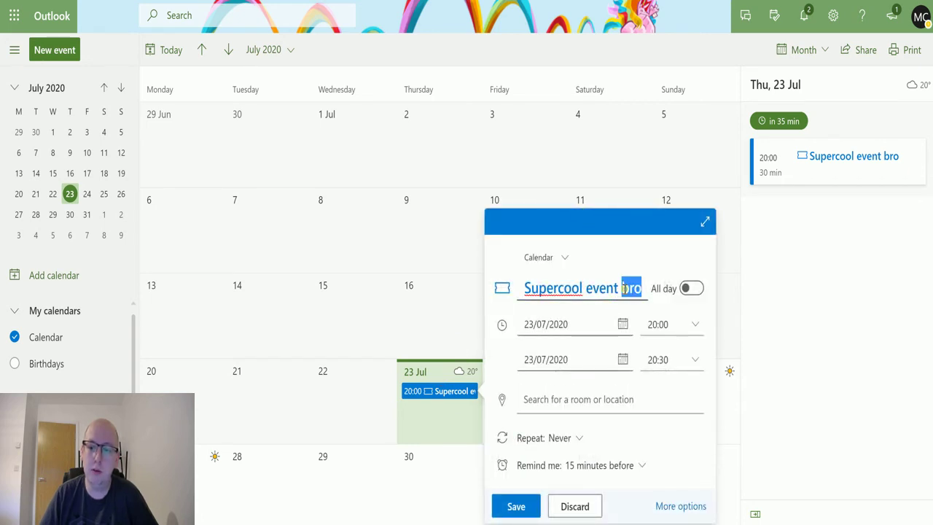
{"action": "key", "text": "BackSpace"}
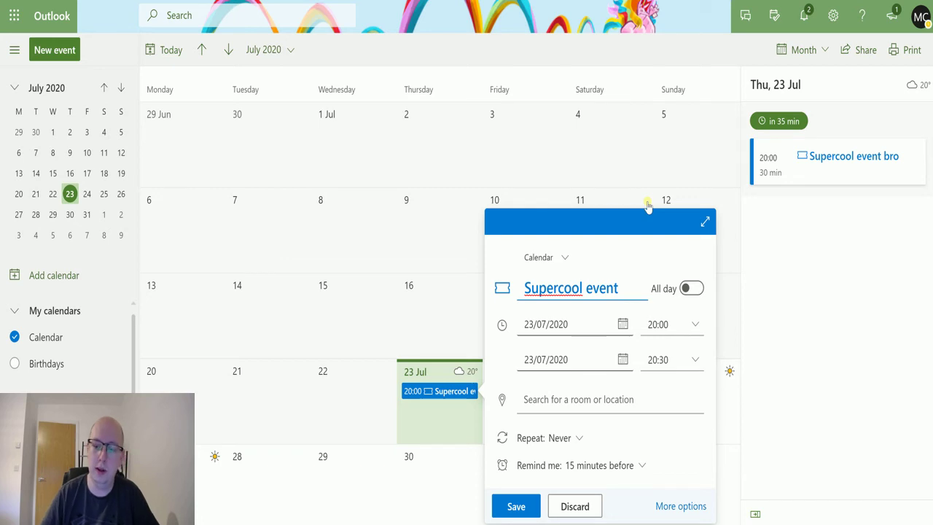
{"action": "left_click", "coordinate": [516, 504]}
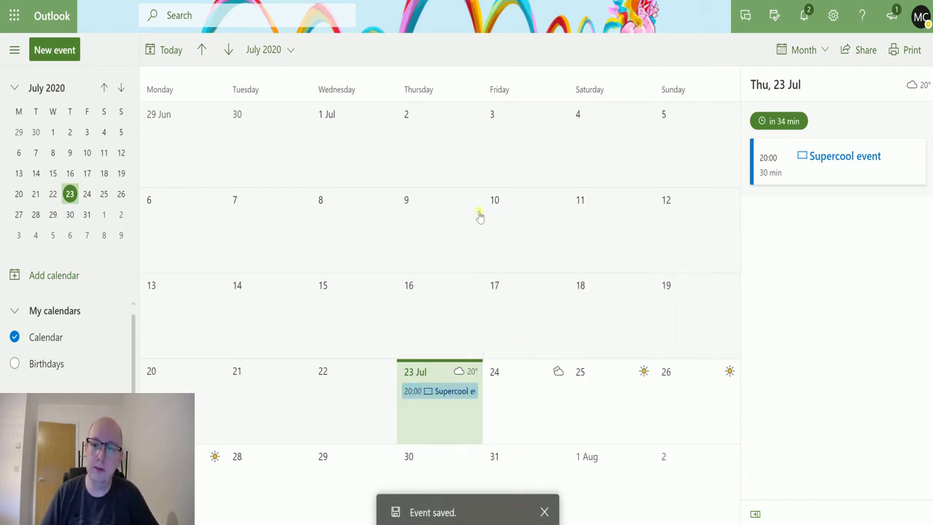
{"action": "key", "text": "ctrl+Tab"}
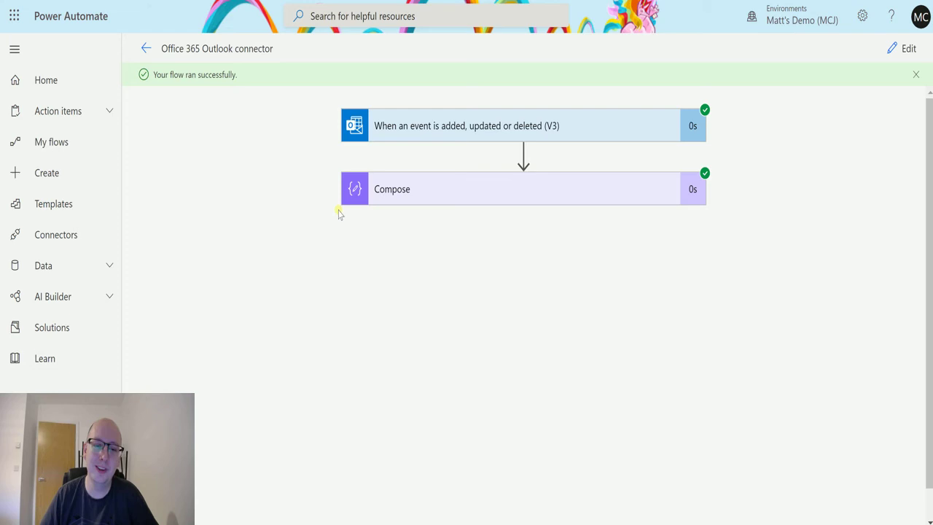
Confirm the Compose output reads 'Supercool event', then start another test awaiting a calendar change.
{"action": "left_click", "coordinate": [483, 196]}
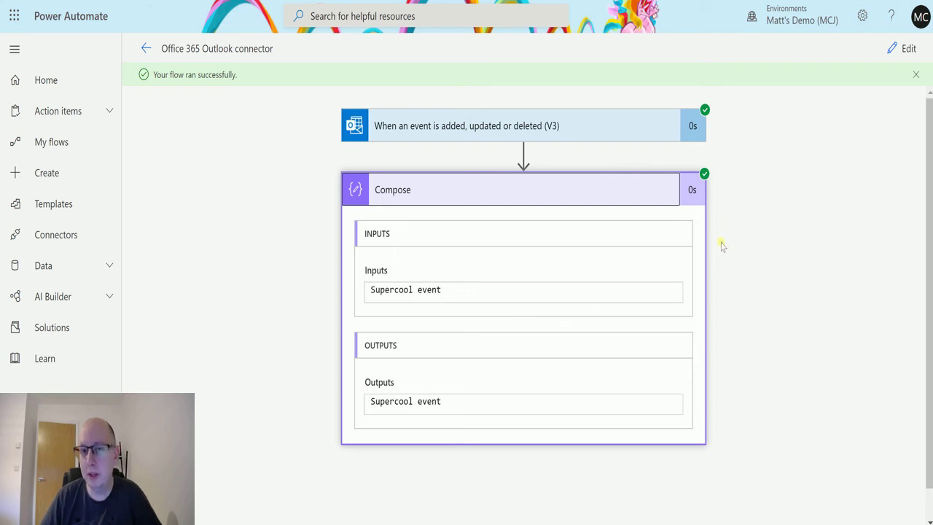
{"action": "left_click", "coordinate": [911, 49]}
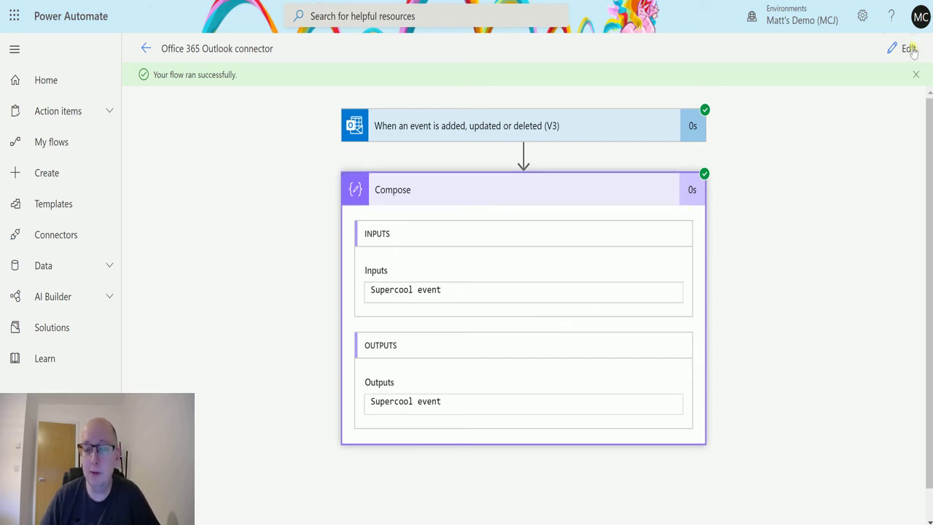
{"action": "left_click", "coordinate": [906, 49]}
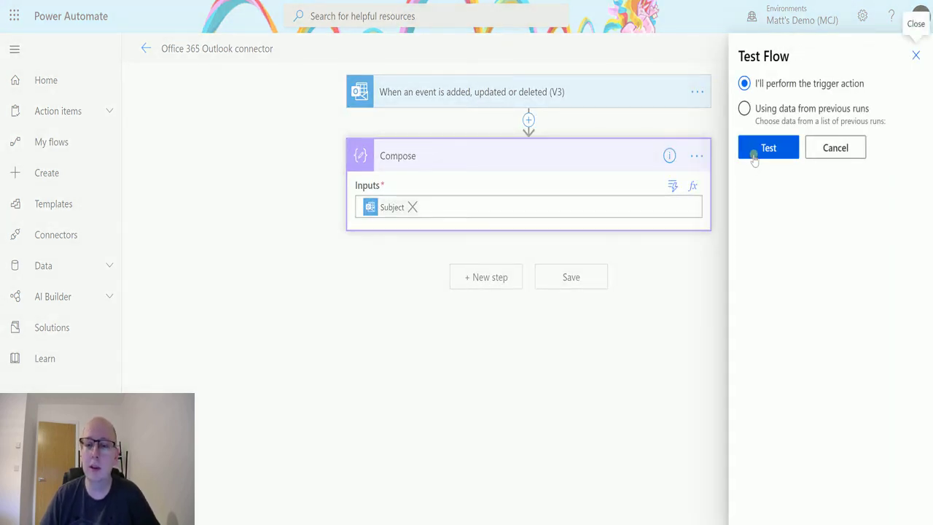
{"action": "left_click", "coordinate": [780, 155]}
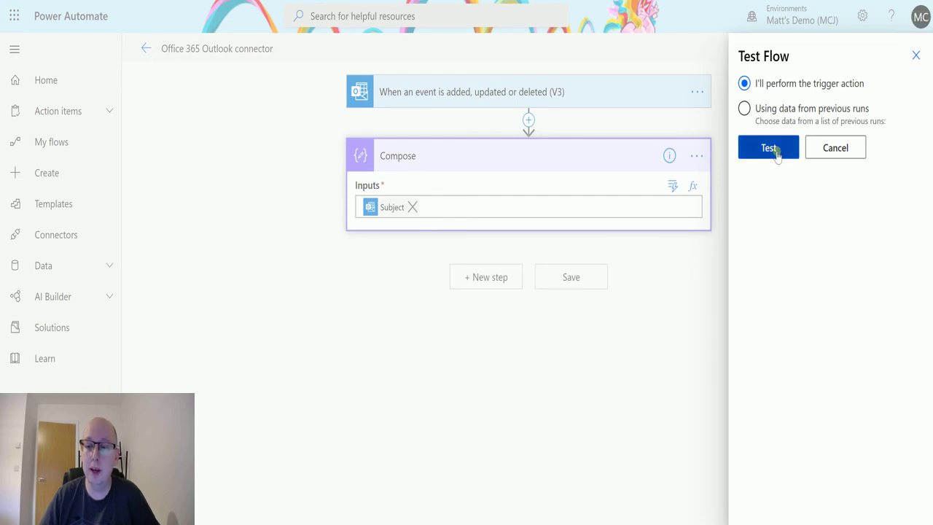
Delete the Supercool event from 23 July in Outlook, then go back to the test run.
{"action": "key", "text": "alt+Tab"}
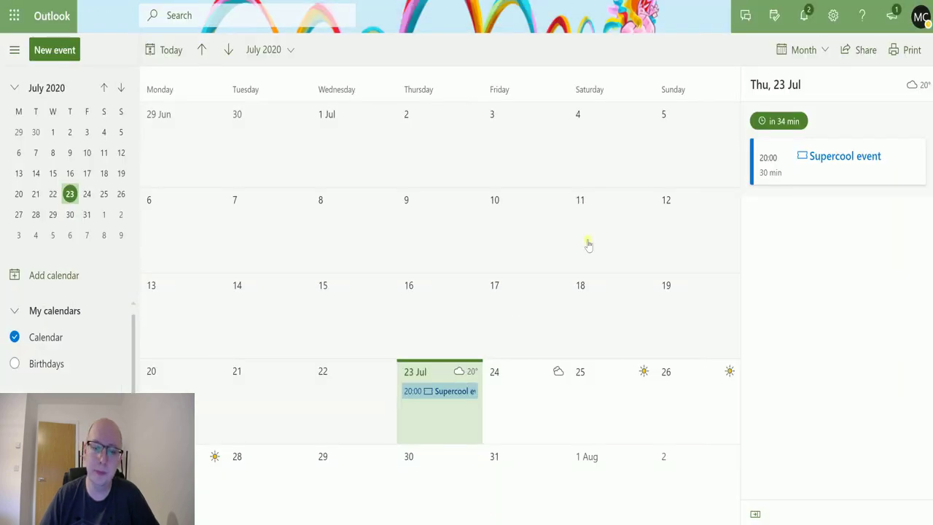
{"action": "left_click", "coordinate": [454, 392]}
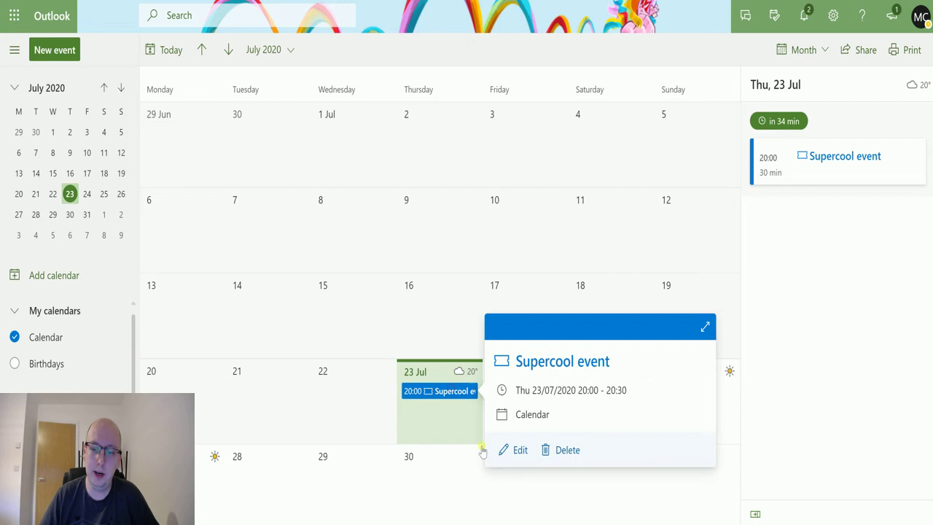
{"action": "left_click", "coordinate": [576, 450]}
{"action": "left_click", "coordinate": [468, 292]}
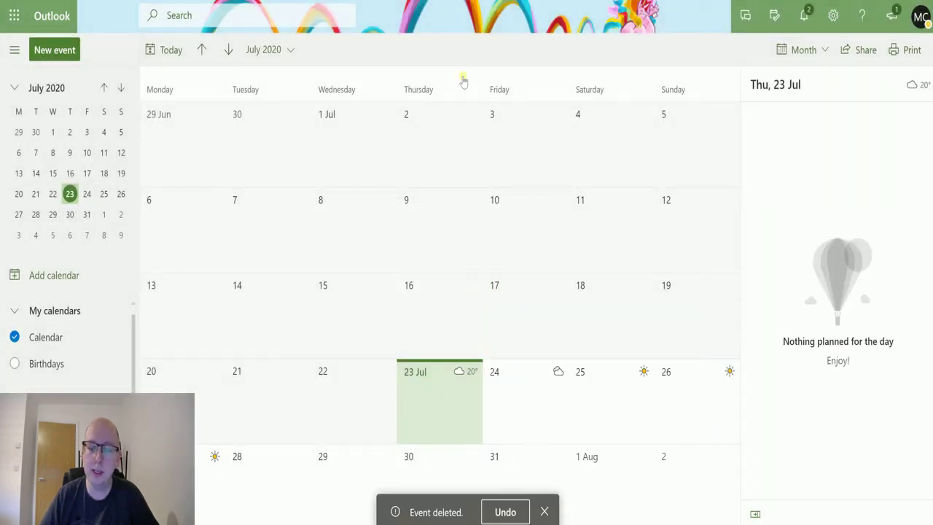
{"action": "key", "text": "alt+Tab"}
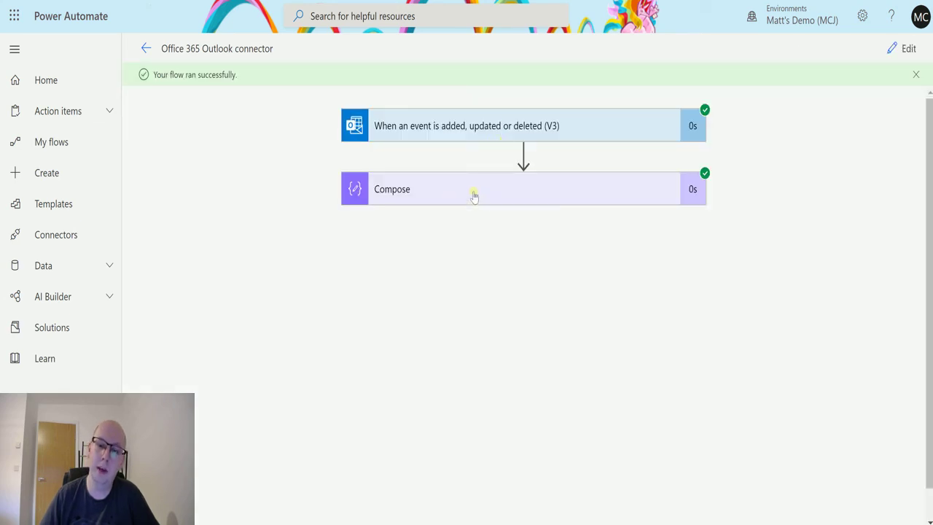
Inspect the deletion run's Compose output and trigger inputs, including 300 incoming and 50 past tracked days.
{"action": "left_click", "coordinate": [475, 195]}
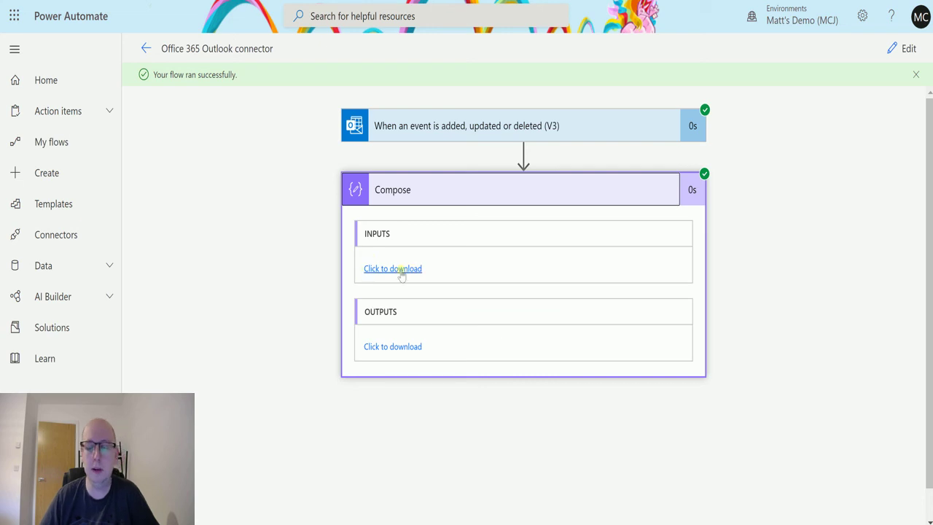
{"action": "left_click", "coordinate": [492, 130]}
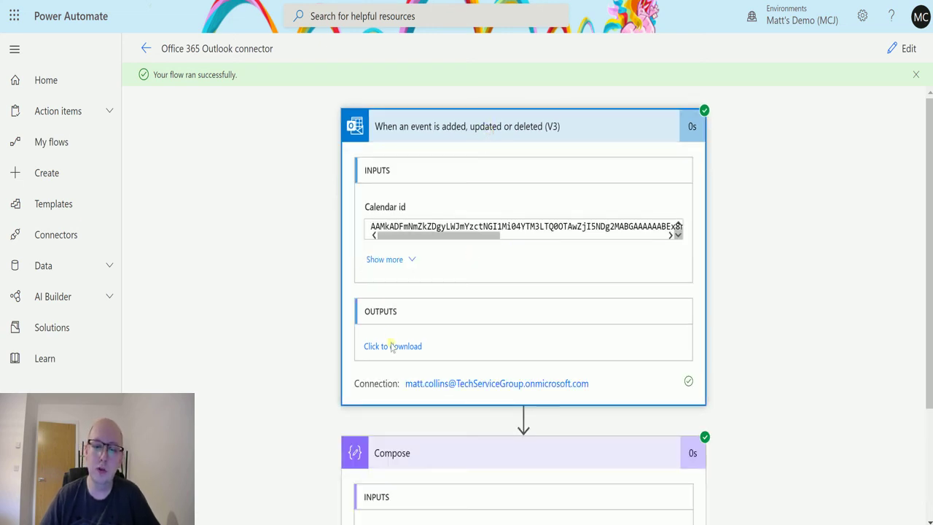
{"action": "left_click", "coordinate": [405, 260]}
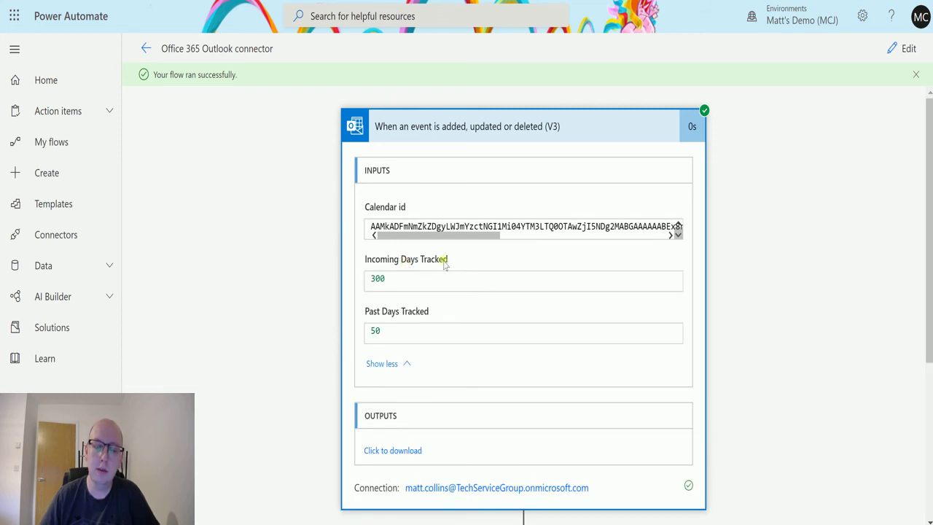
{"action": "left_click", "coordinate": [387, 363]}
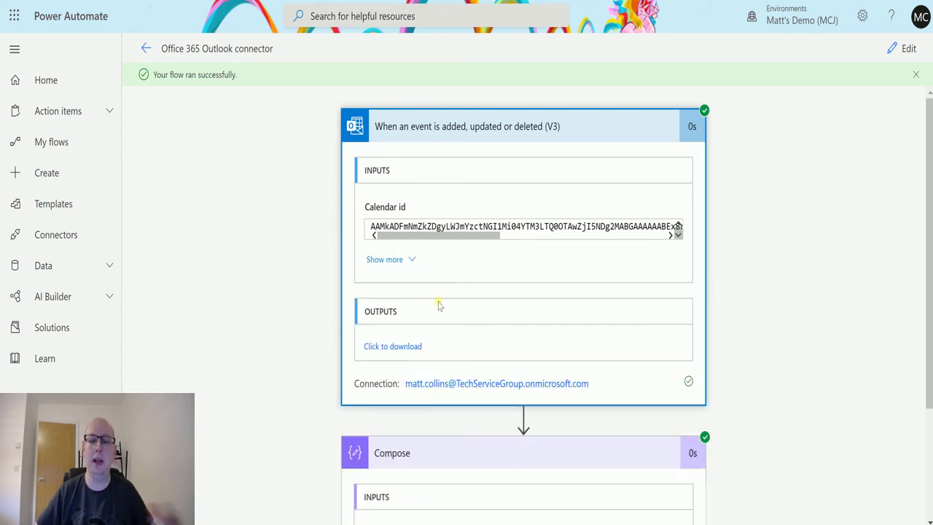